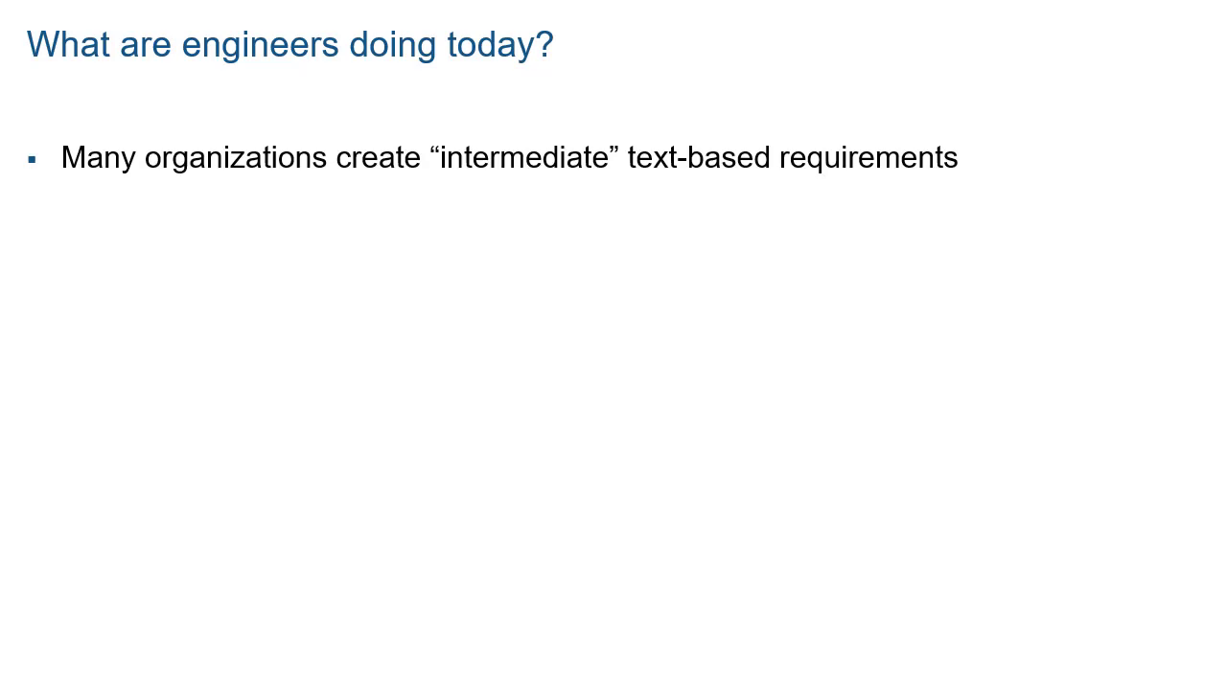
Reveal the second bullet stating that such requirements often look like pseudocode.
key("Right")
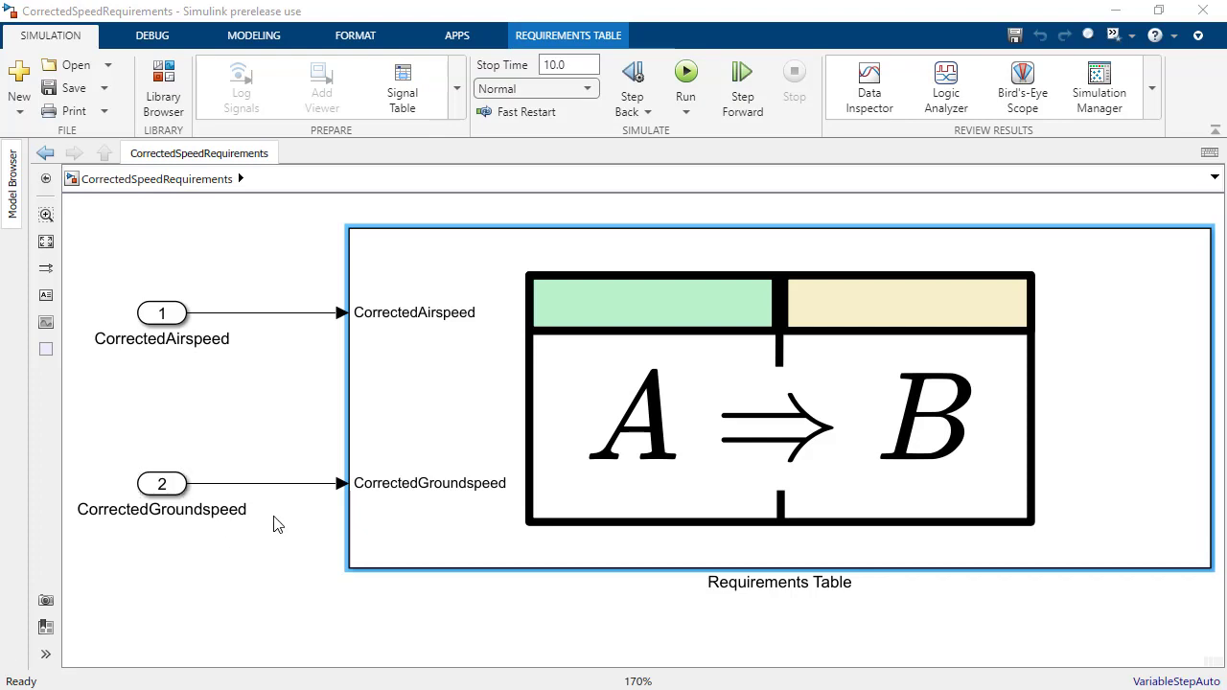
Open the CorrectedSpeedRequirements Requirements Table to see its two airspeed-to-groundspeed requirement rows.
left_click(465, 370)
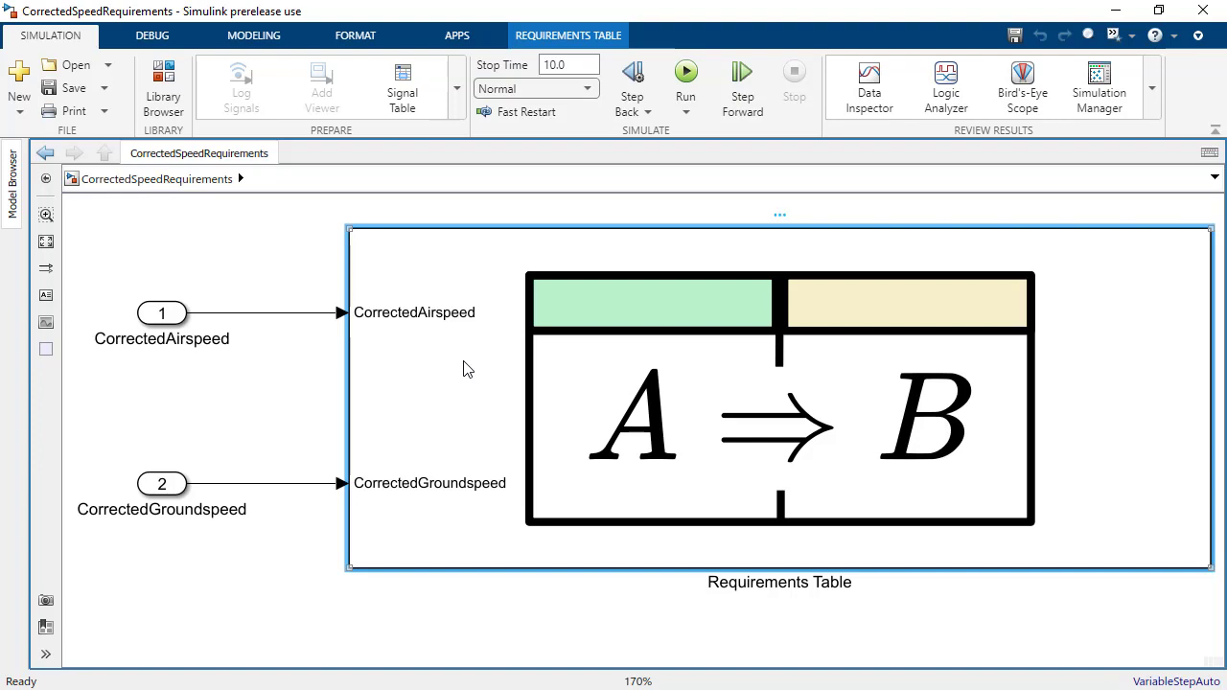
double_click(464, 369)
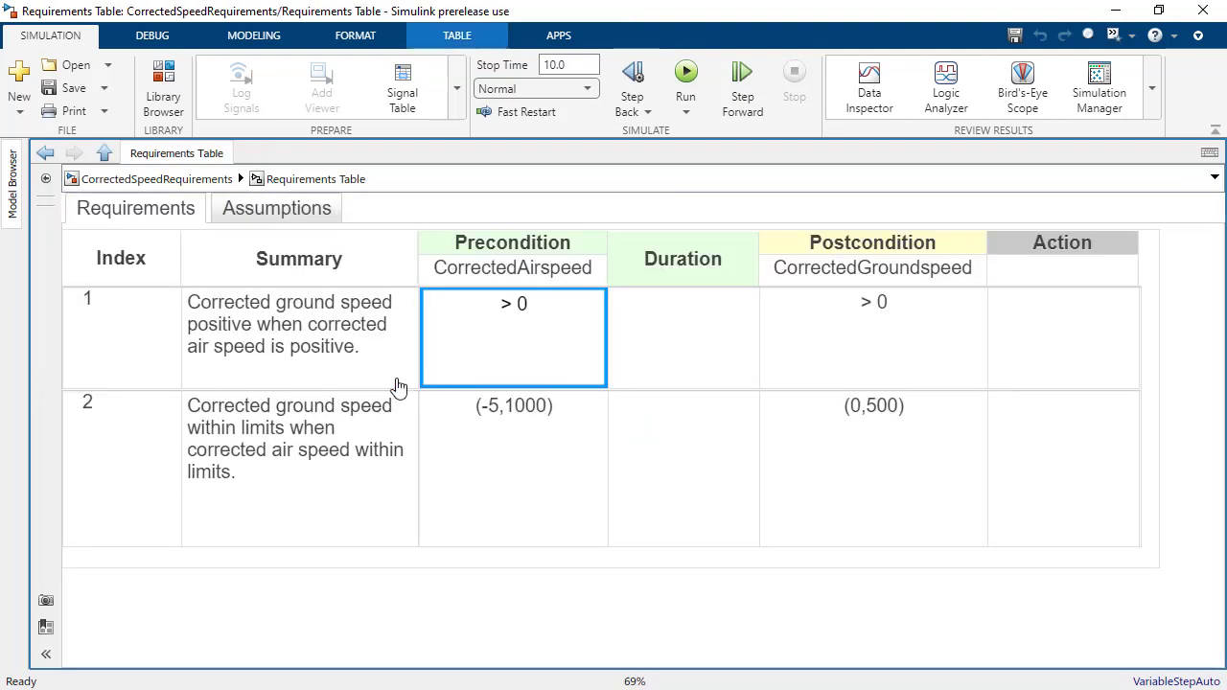
left_click(80, 326)
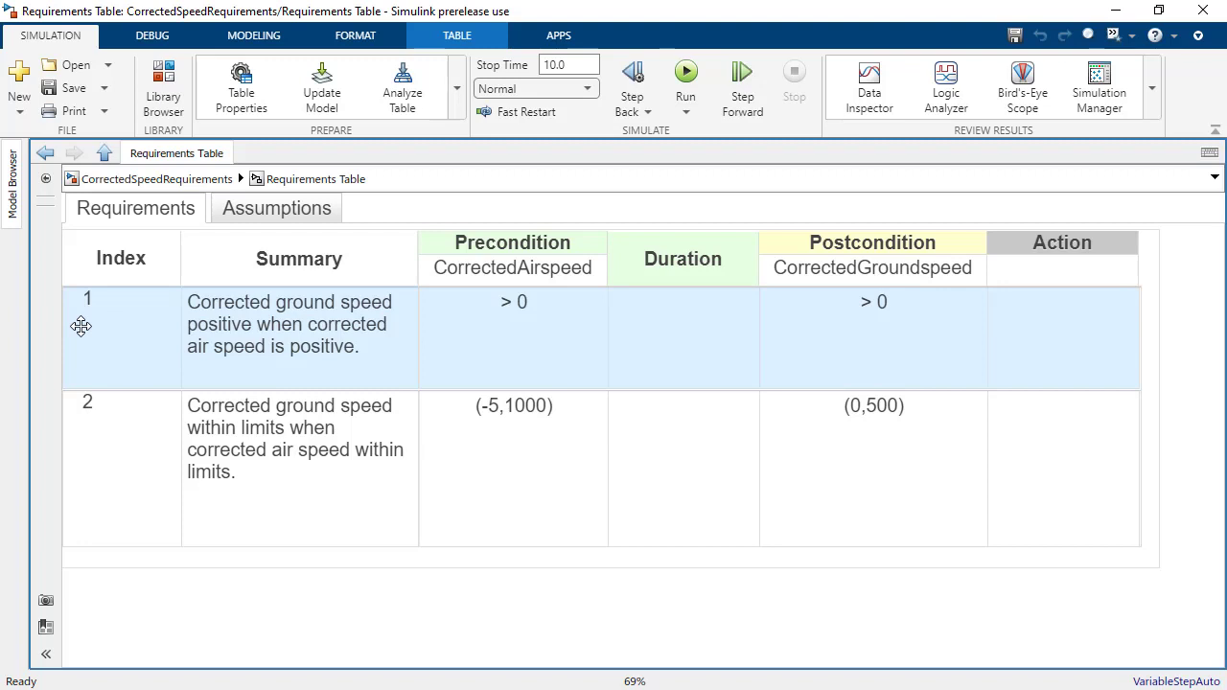
left_click(396, 358)
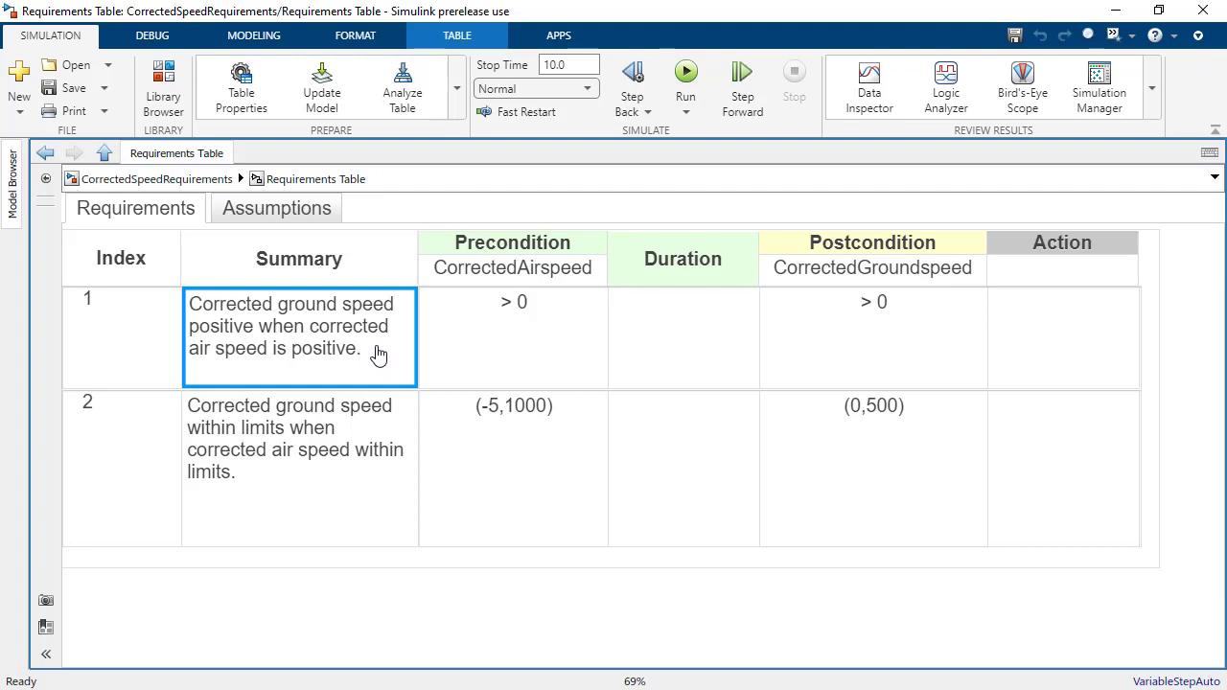
left_click(478, 357)
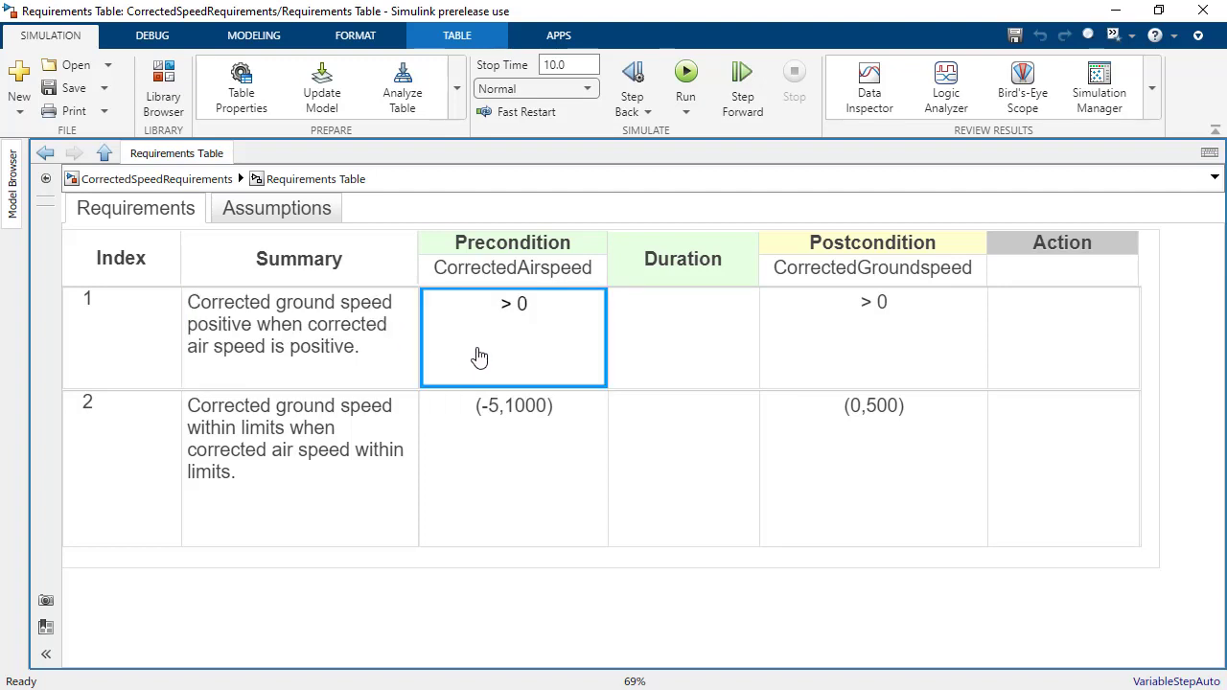
left_click(489, 280)
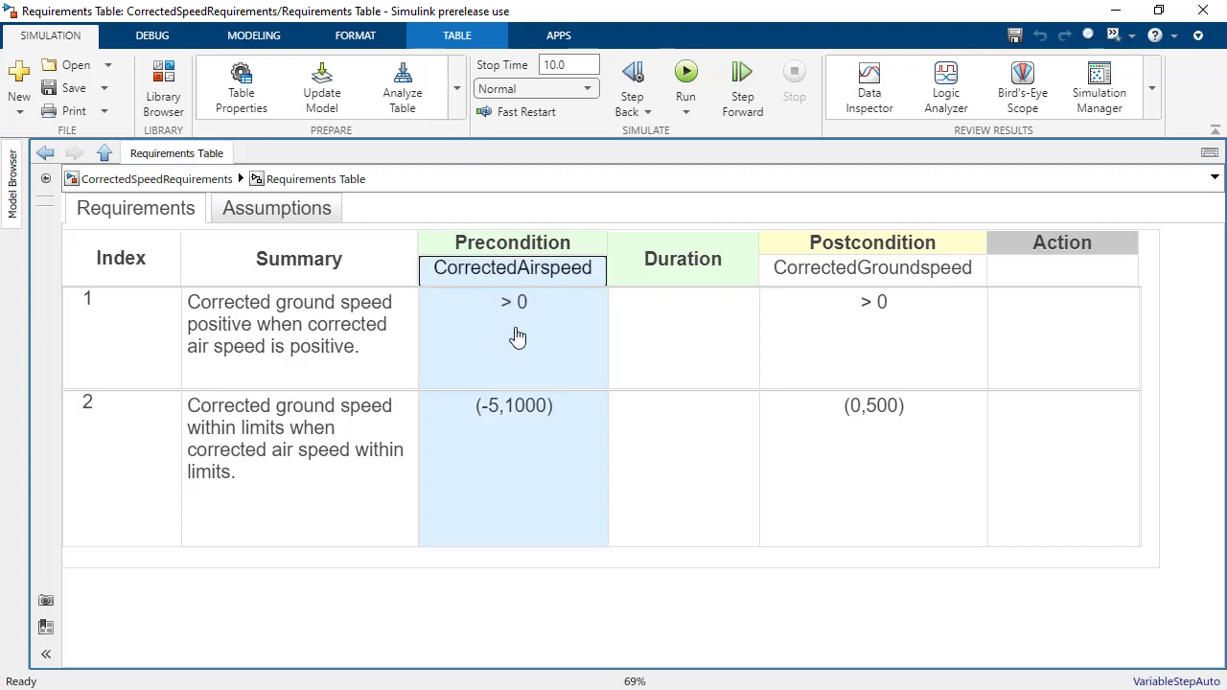
left_click(701, 326)
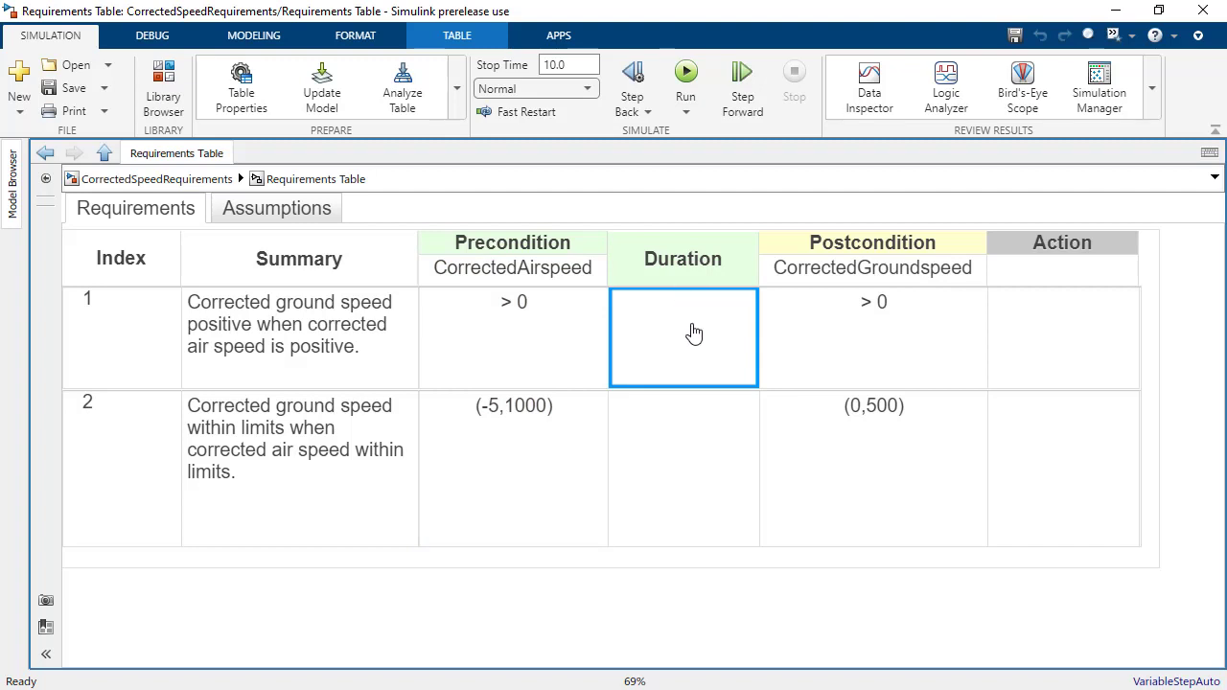
left_click(817, 280)
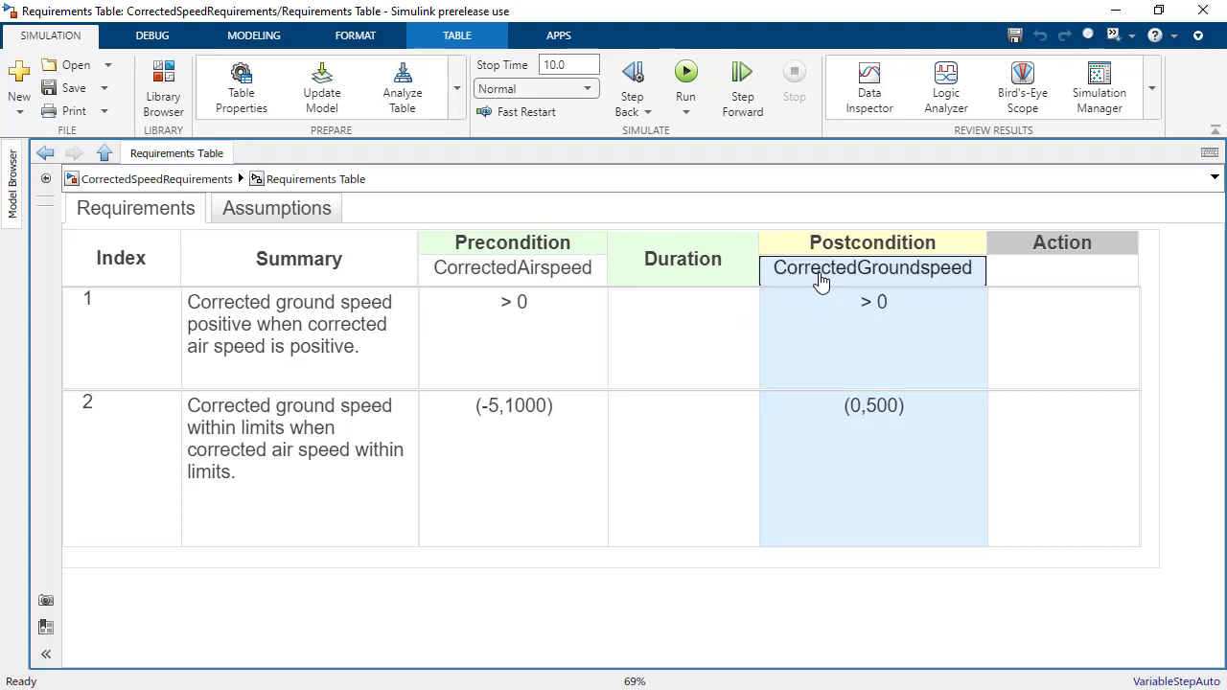
left_click(951, 349)
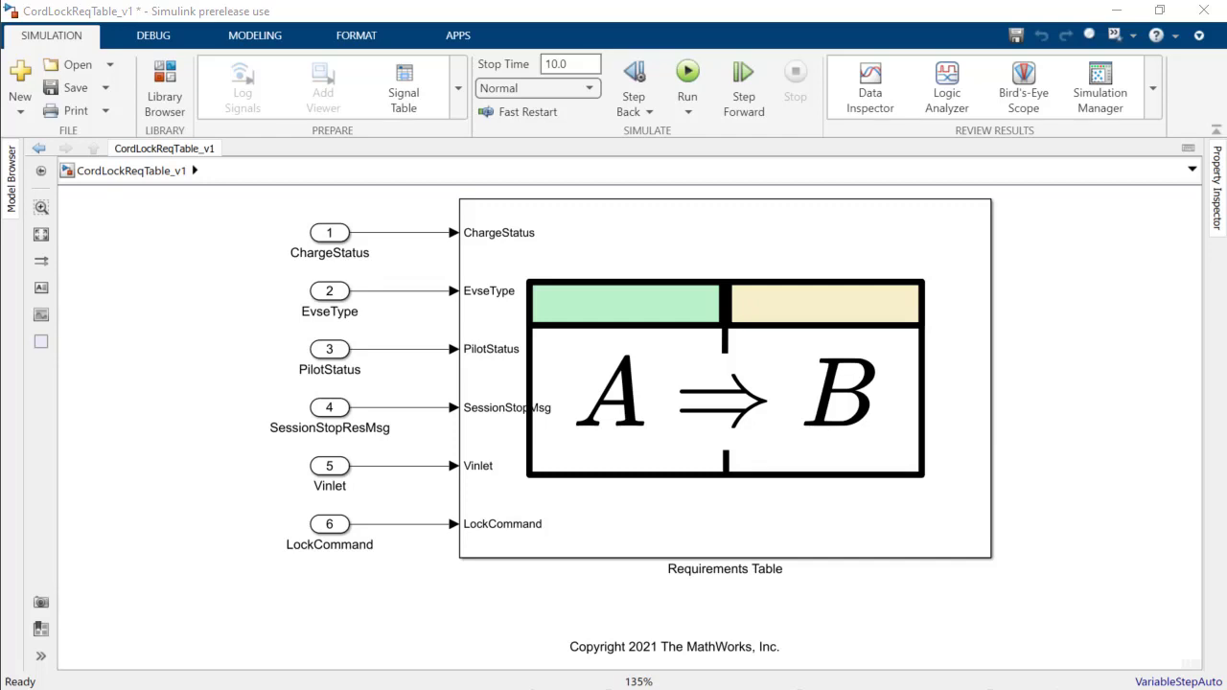
Open the CordLockReqTable Requirements Table block for editing.
left_click(624, 513)
left_click(624, 511)
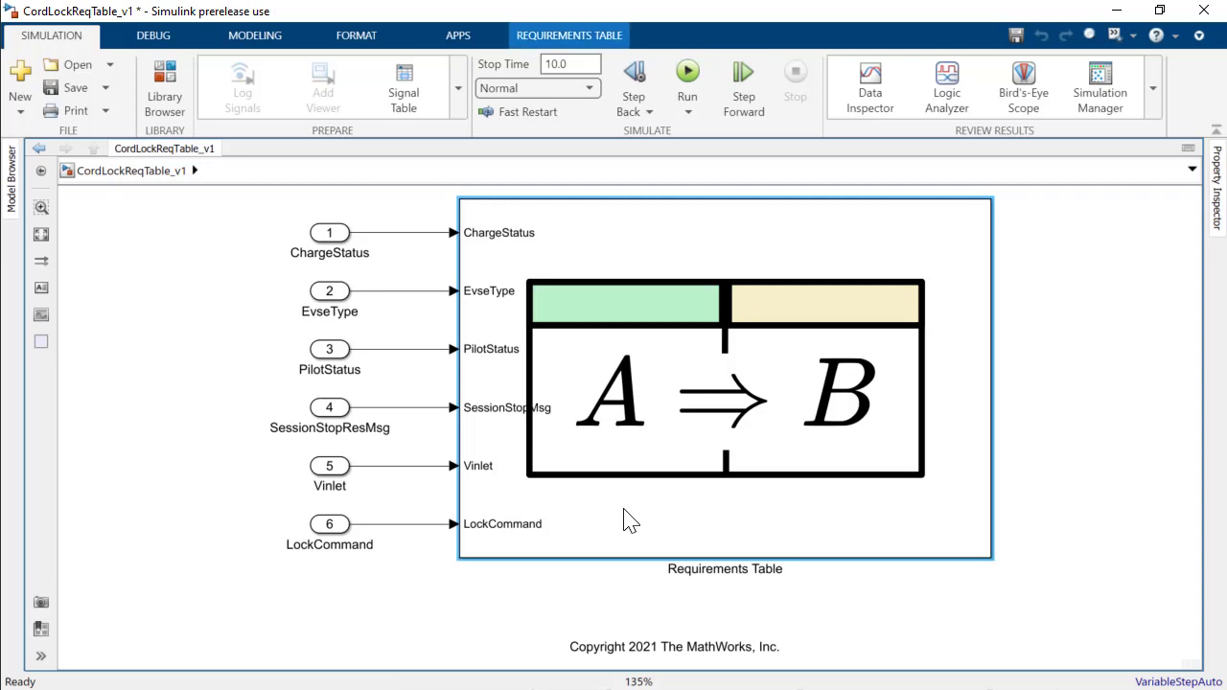
double_click(624, 520)
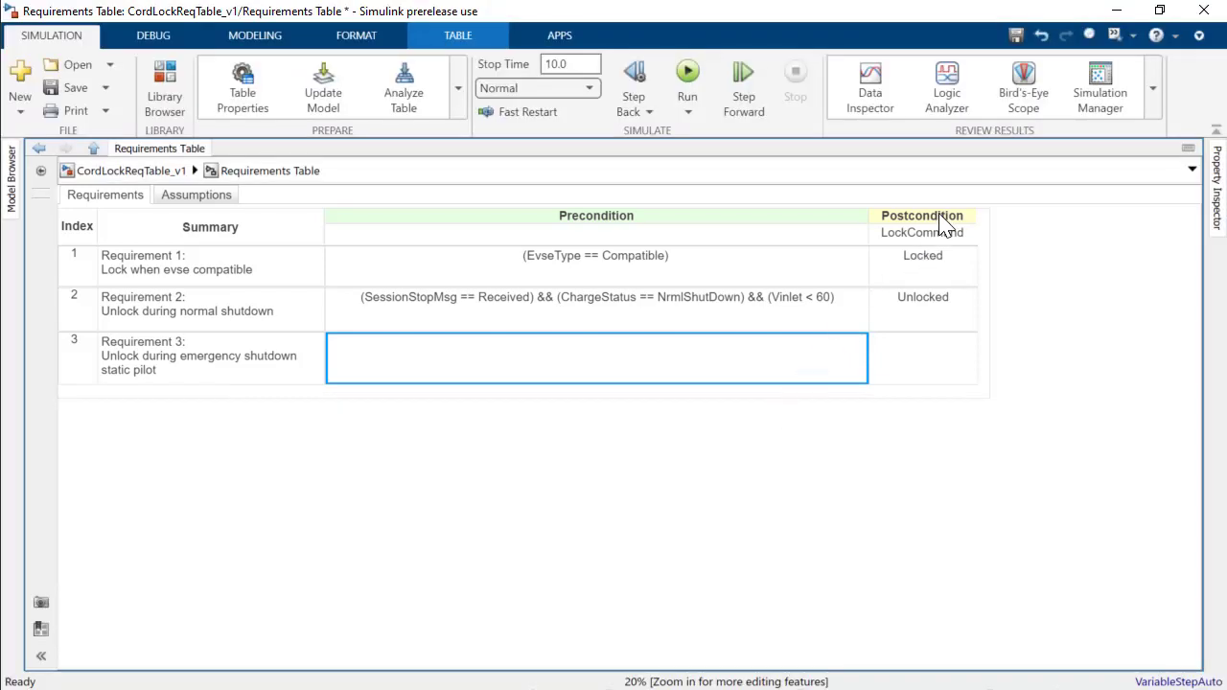
Give Requirement 3 the PilotStatus, ChargeStatus, Vinlet < 60 precondition with LockCommand Unlocked.
left_click(938, 234)
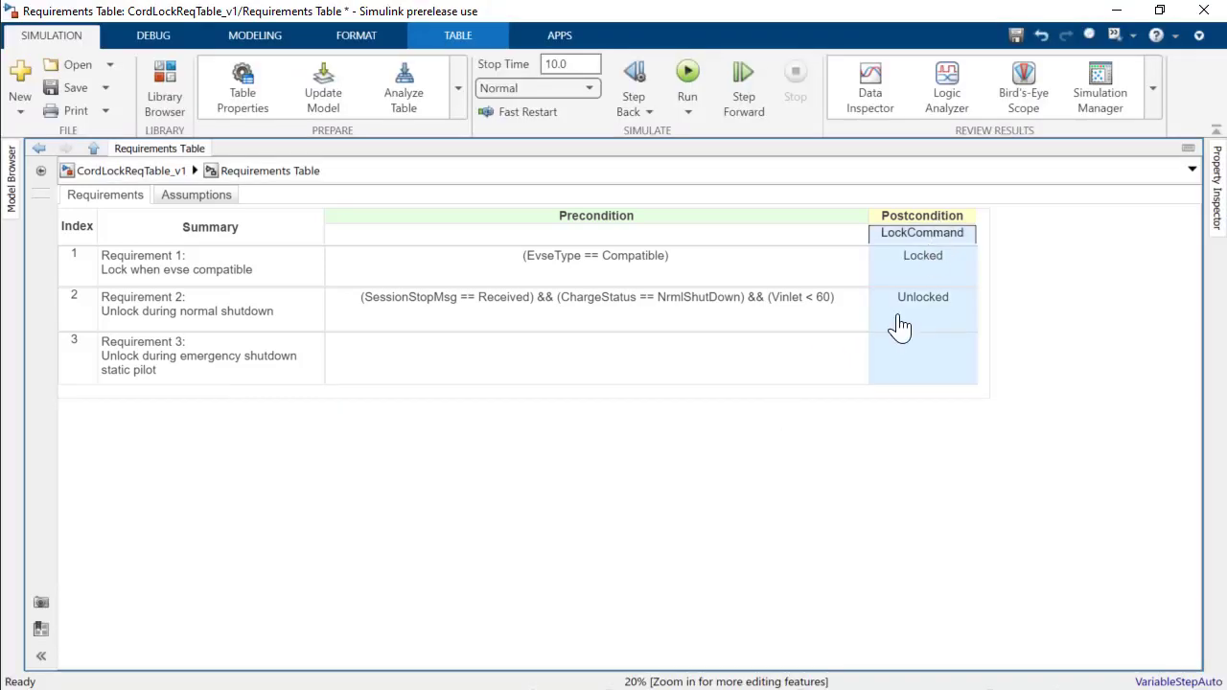
left_click(573, 364)
type("(PilotStatus")
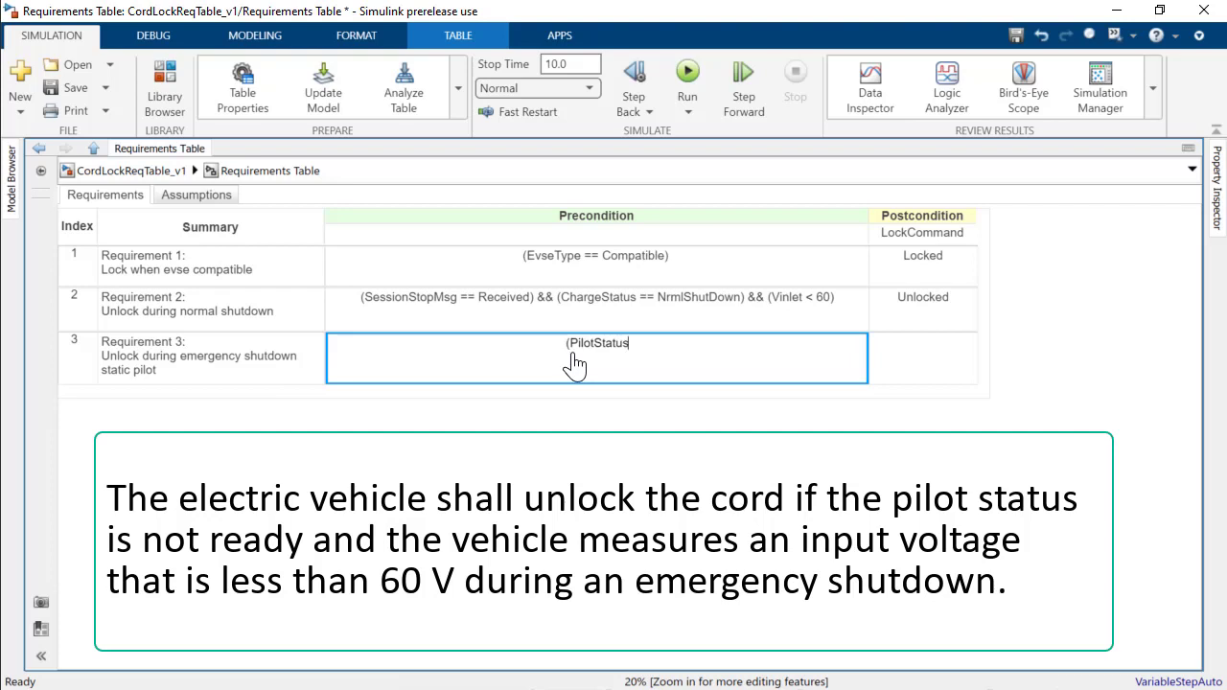
type(" ~=")
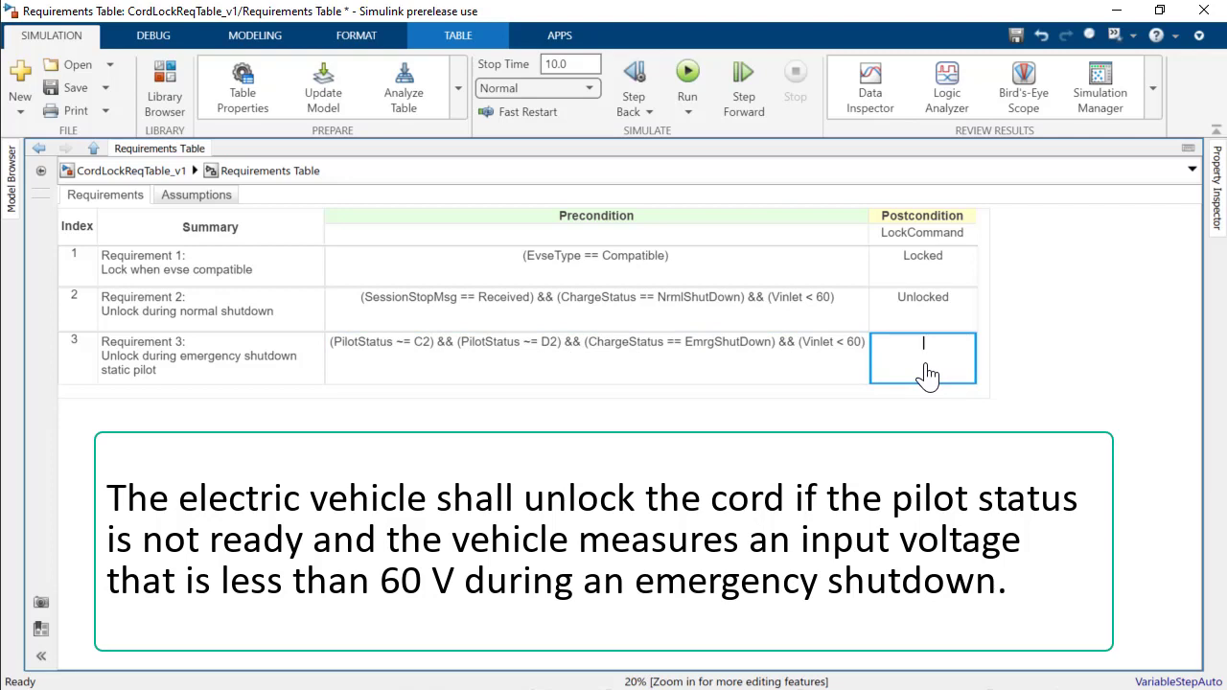
type("Unlocked")
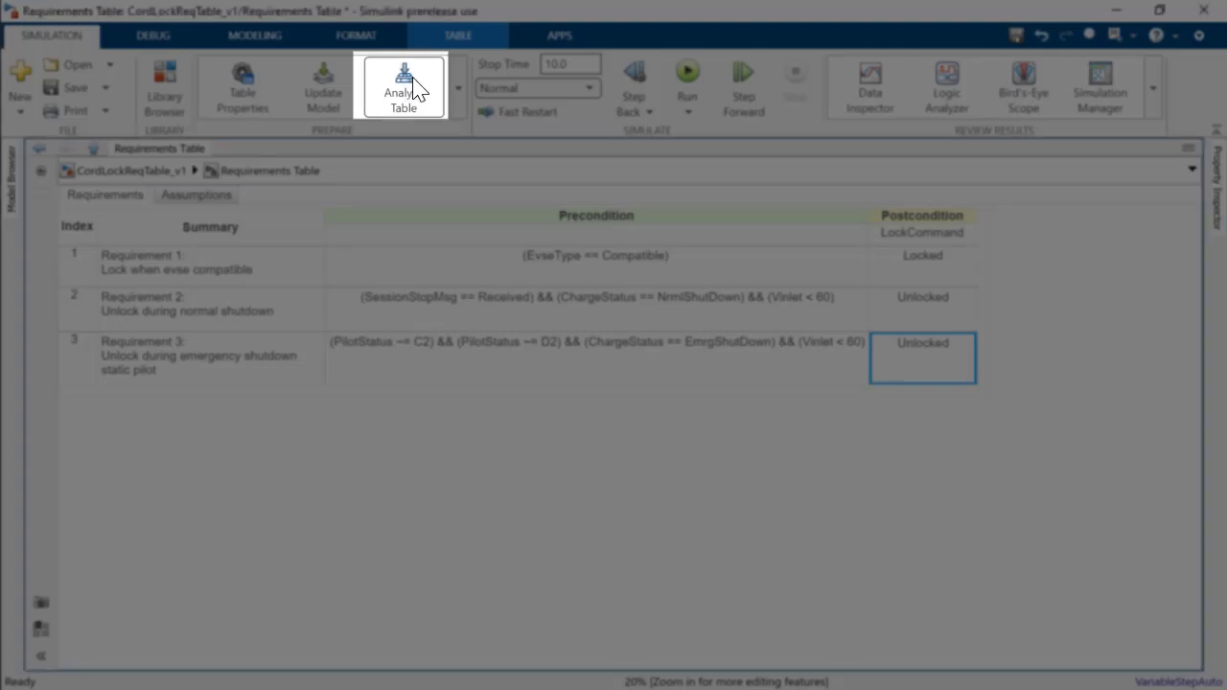
Analyze the table, revealing LockCommand inconsistent at time 0 between Requirements 1 and 3.
left_click(412, 88)
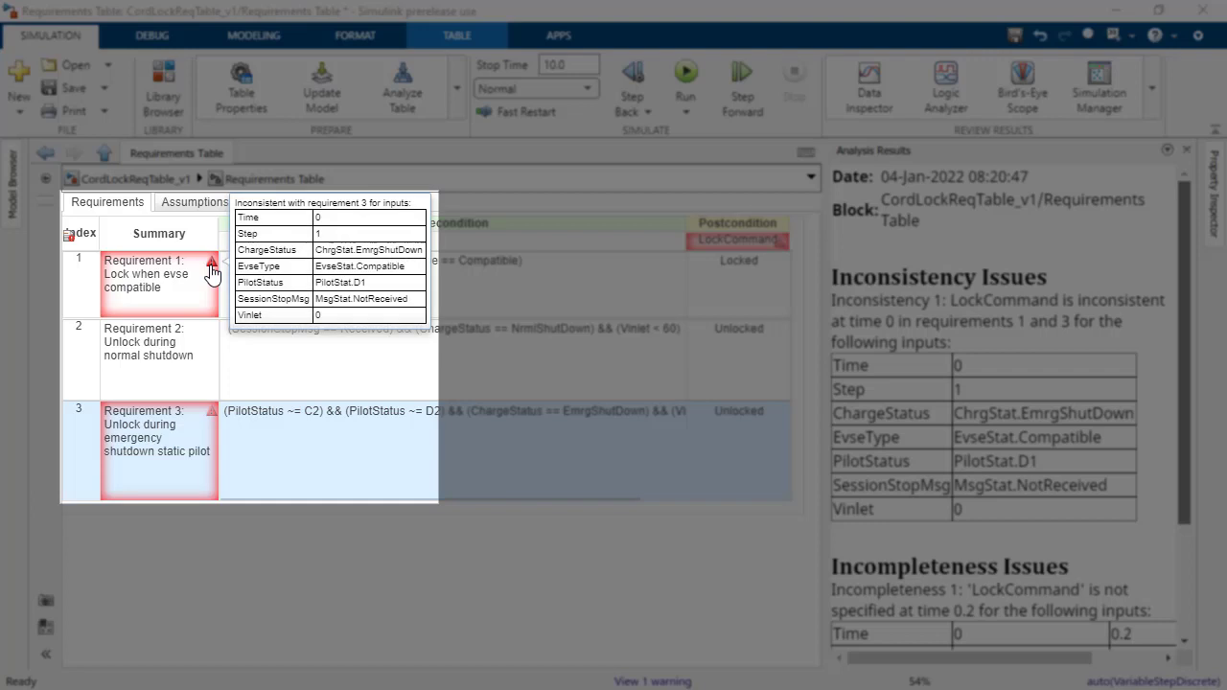
Inspect the input values that leave LockCommand unspecified at time 0.8.
mouse_move(212, 421)
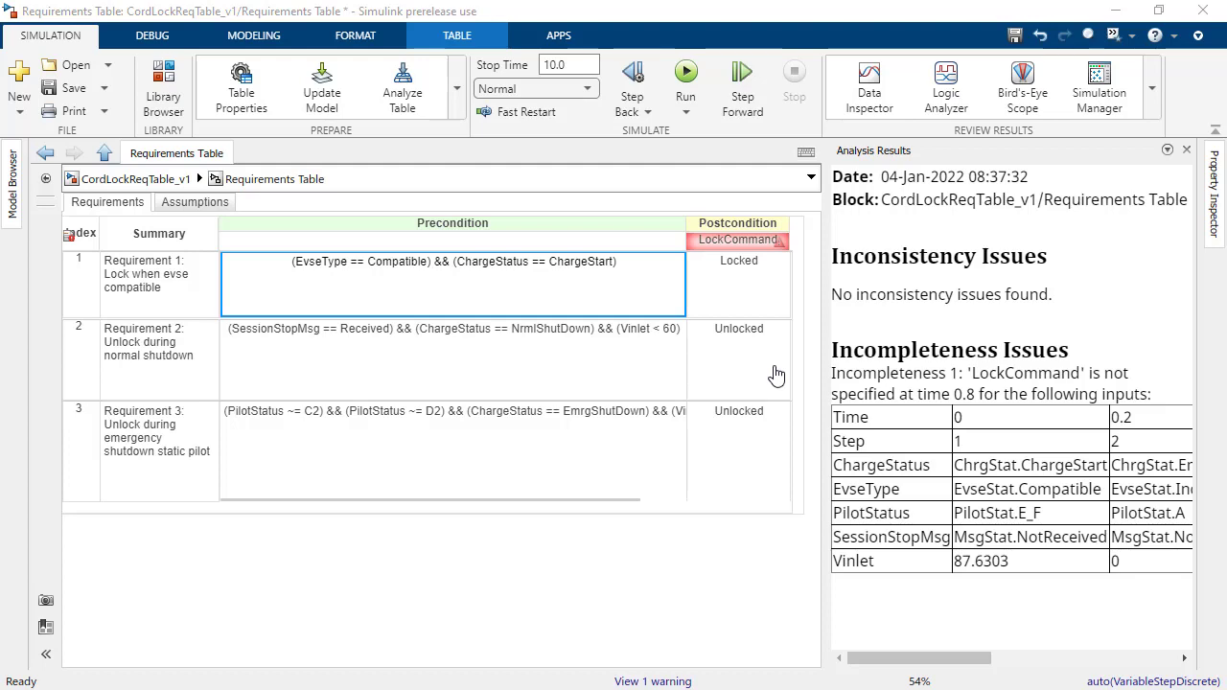
mouse_move(778, 245)
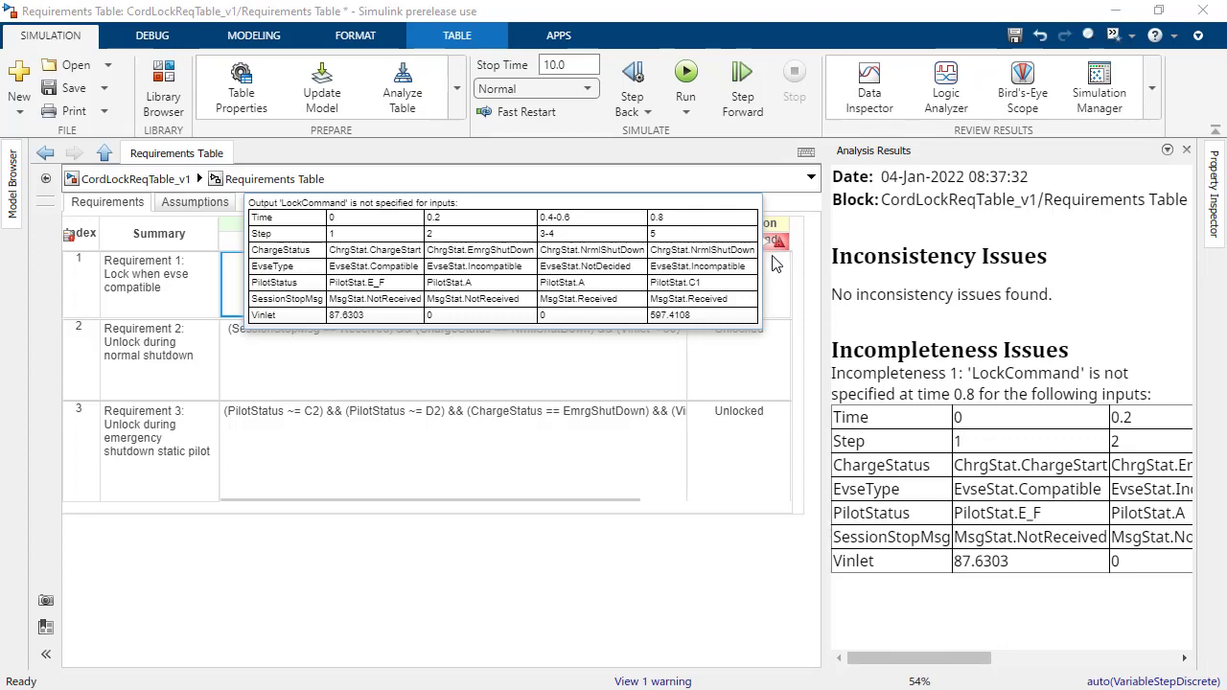
Insert an empty requirement row after Requirement 3 via TABLE > Add Requirement.
left_click(459, 46)
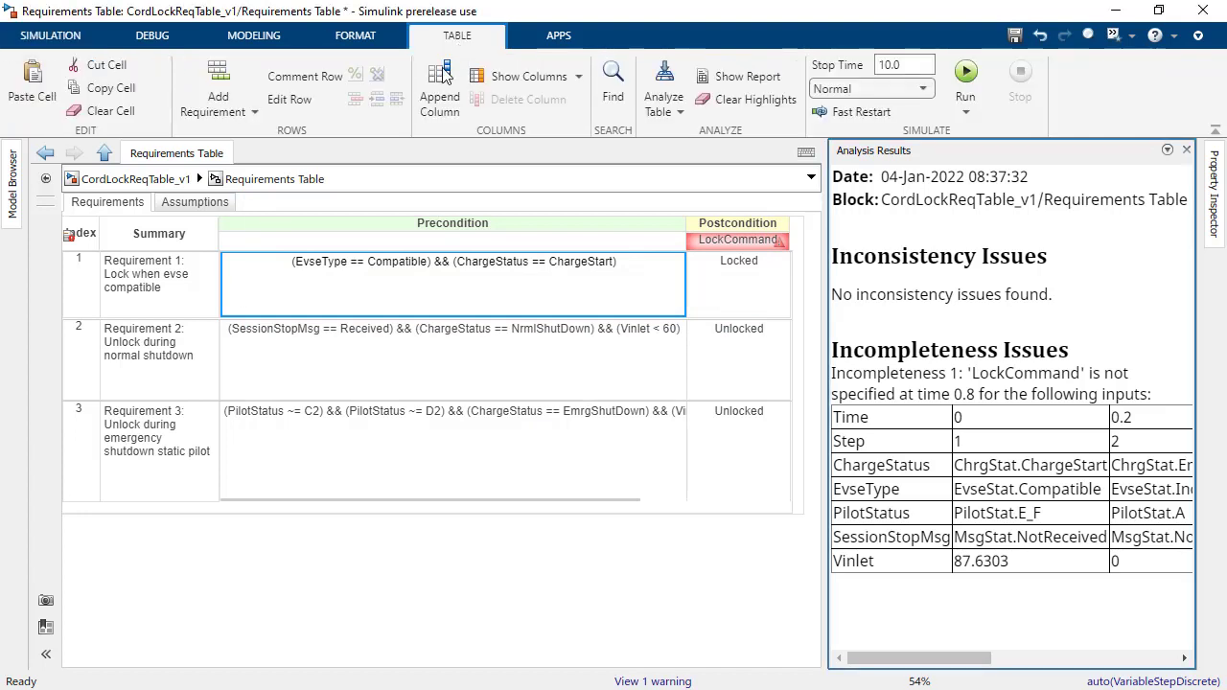
left_click(157, 472)
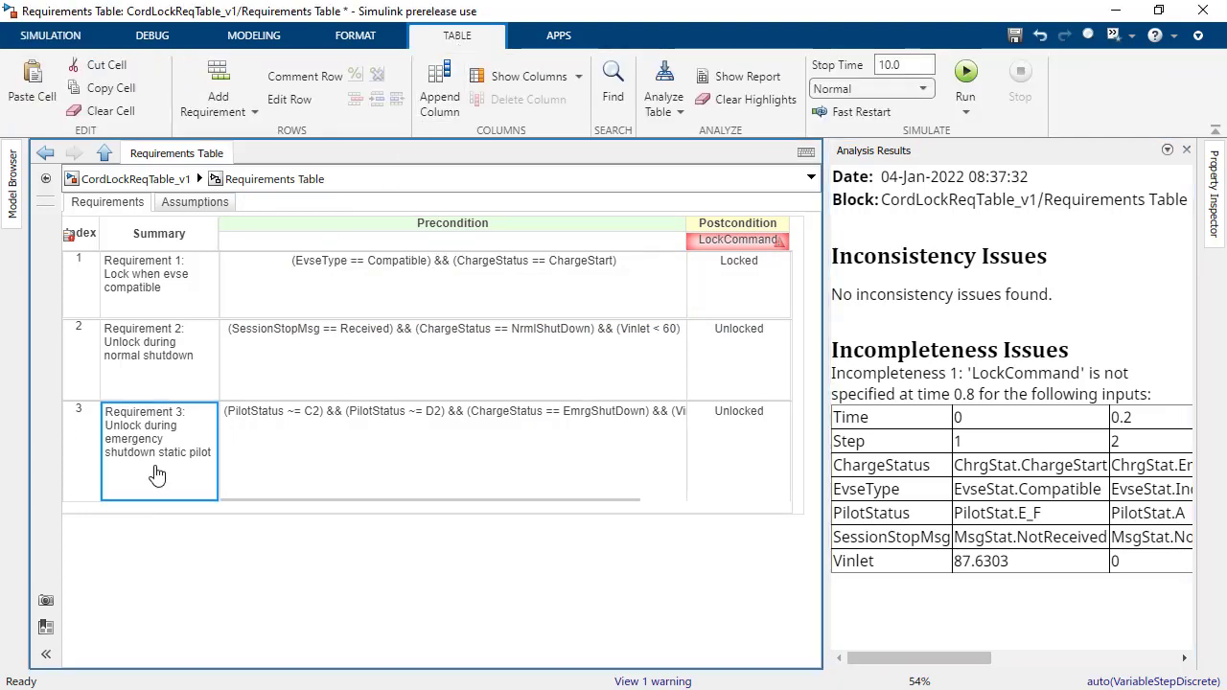
left_click(237, 116)
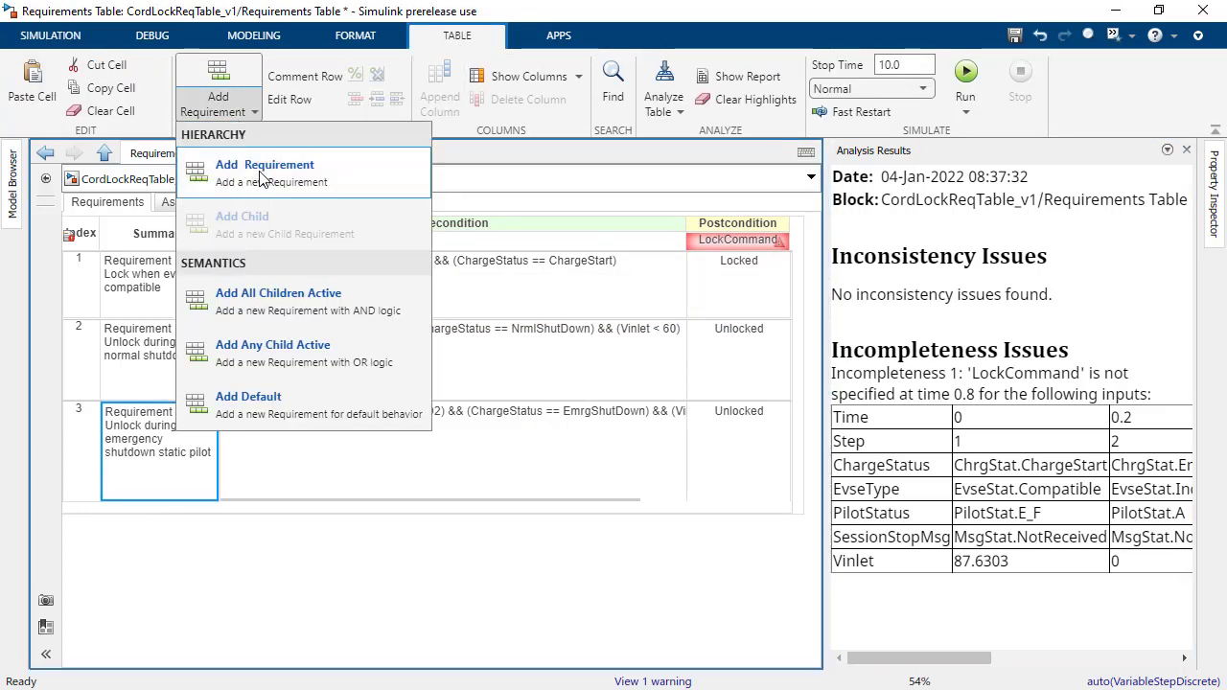
left_click(401, 173)
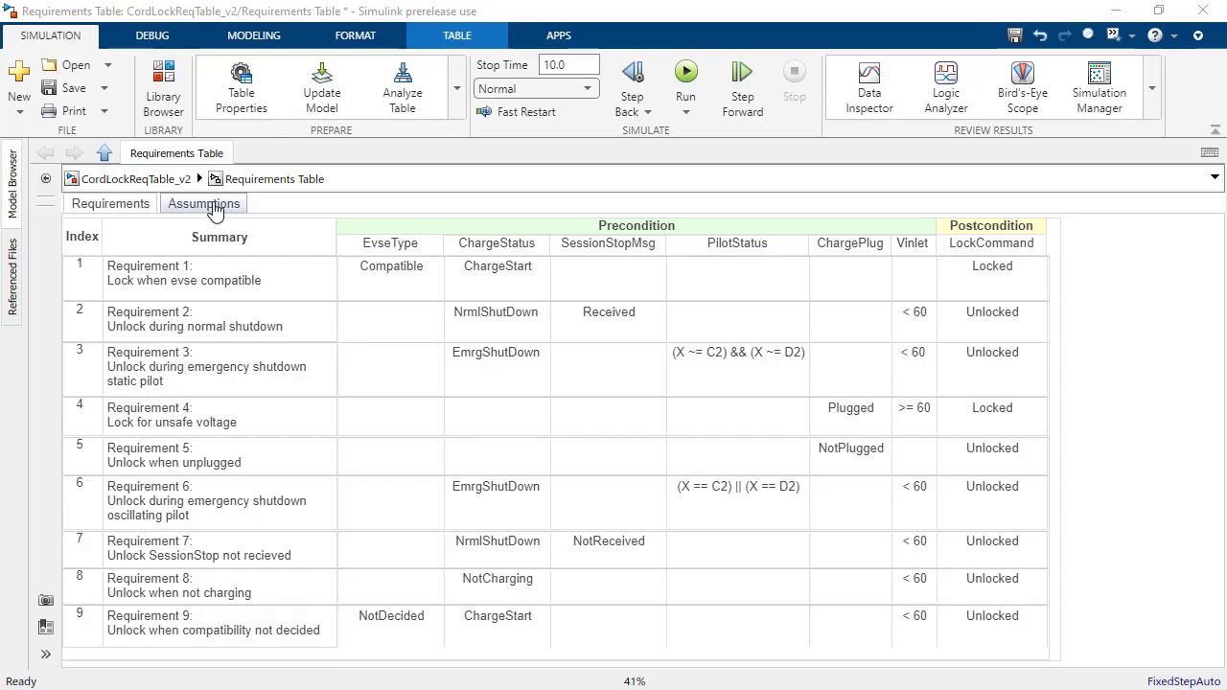
Review the three ChargeStatus == NotCharging assumptions, then bring up Requirement 1's row actions.
left_click(214, 207)
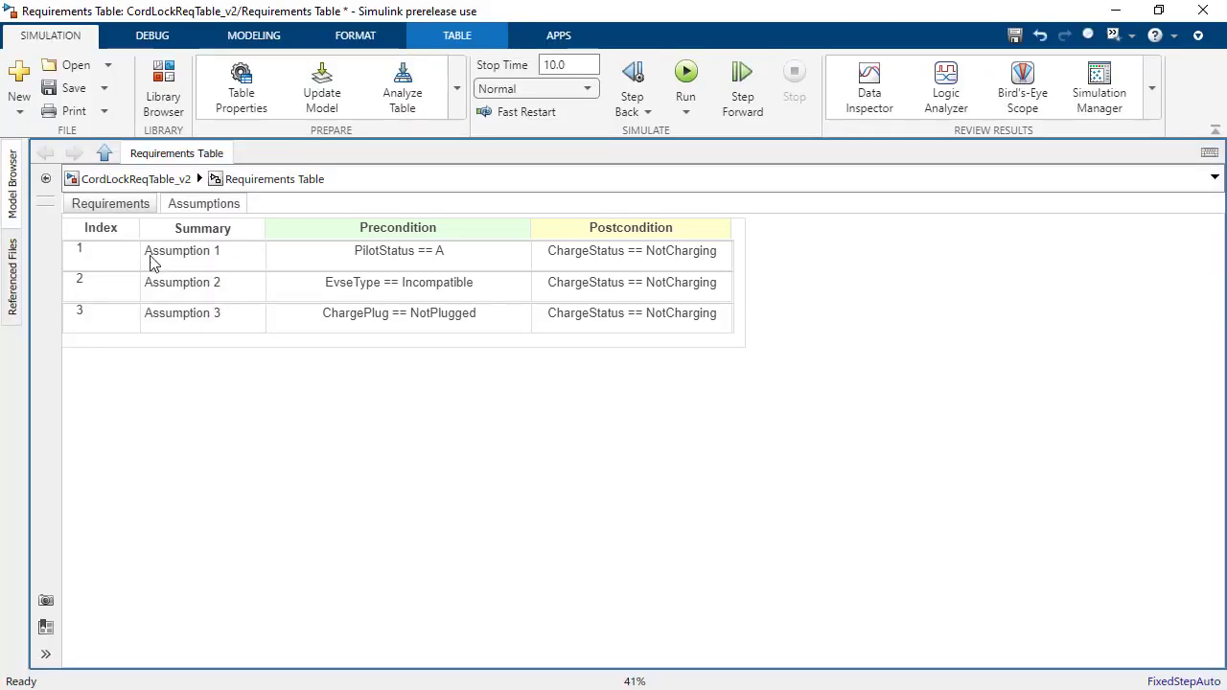
left_click(107, 207)
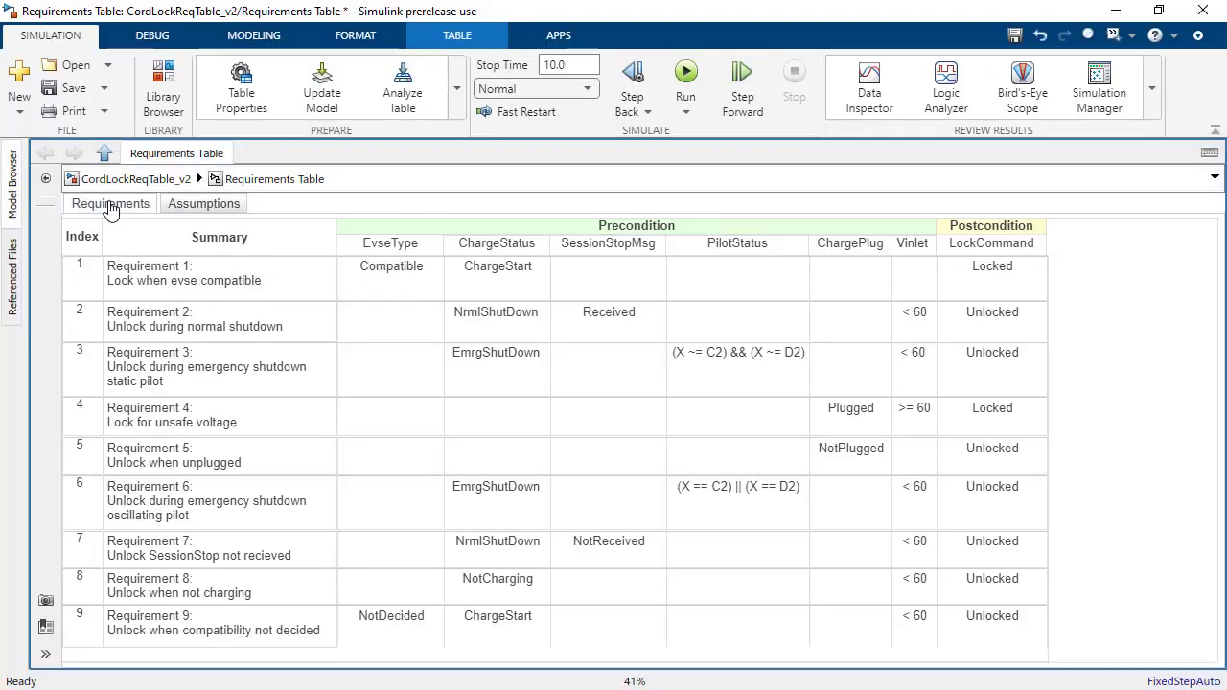
right_click(93, 291)
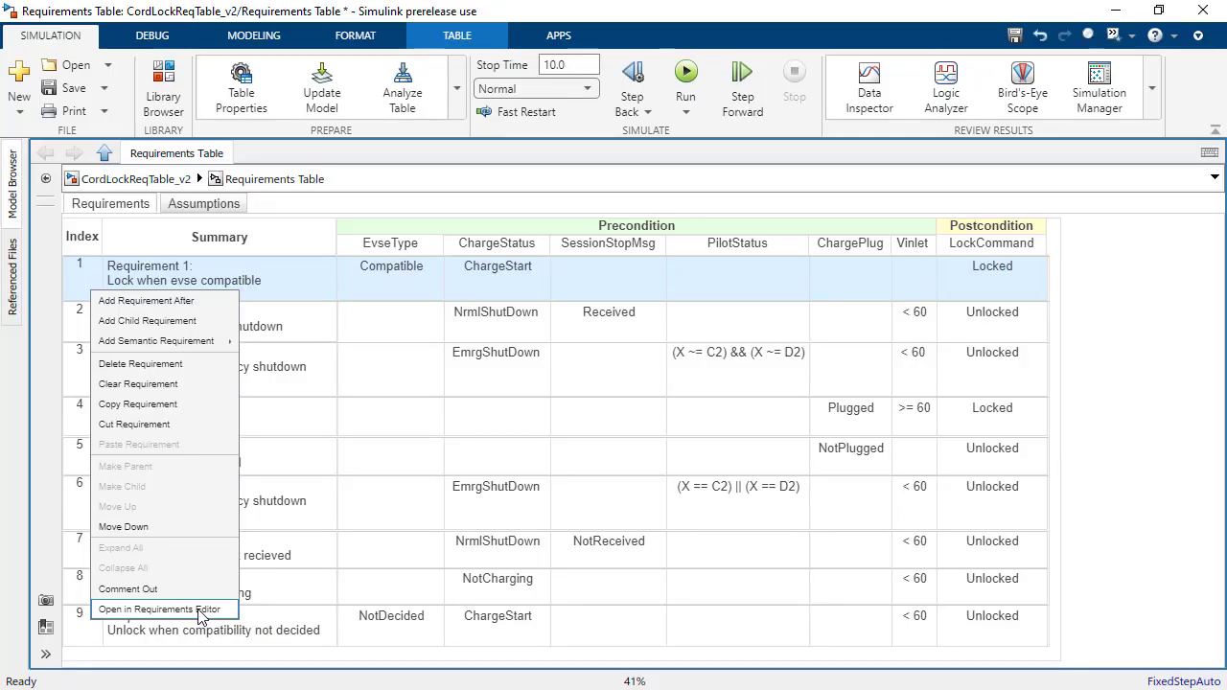
Open Requirement 1 in the Requirements Editor and check its description and Implemented by link to Switch.
left_click(202, 611)
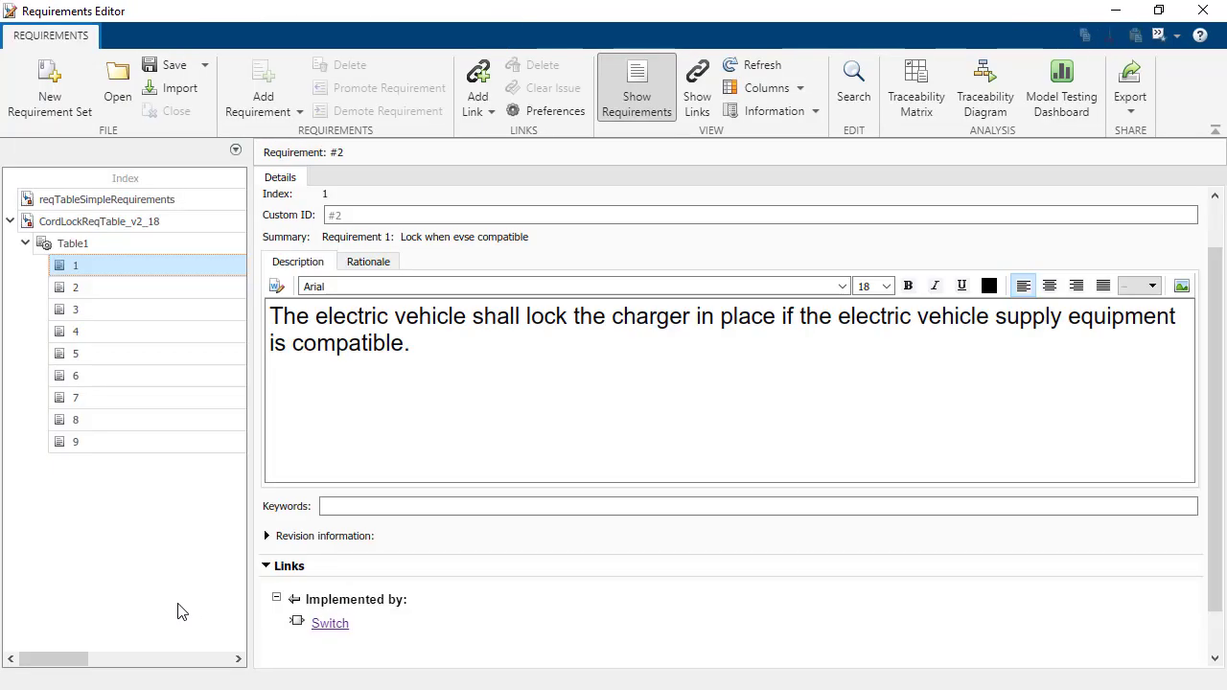
left_click(486, 342)
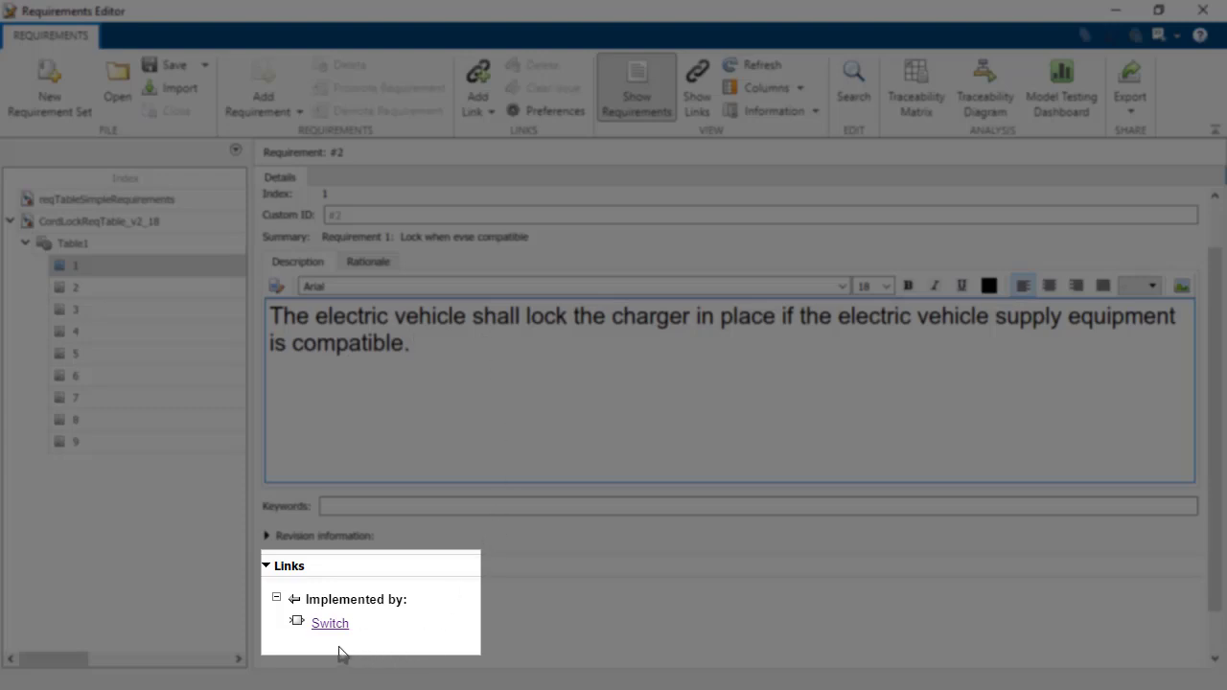
mouse_move(324, 633)
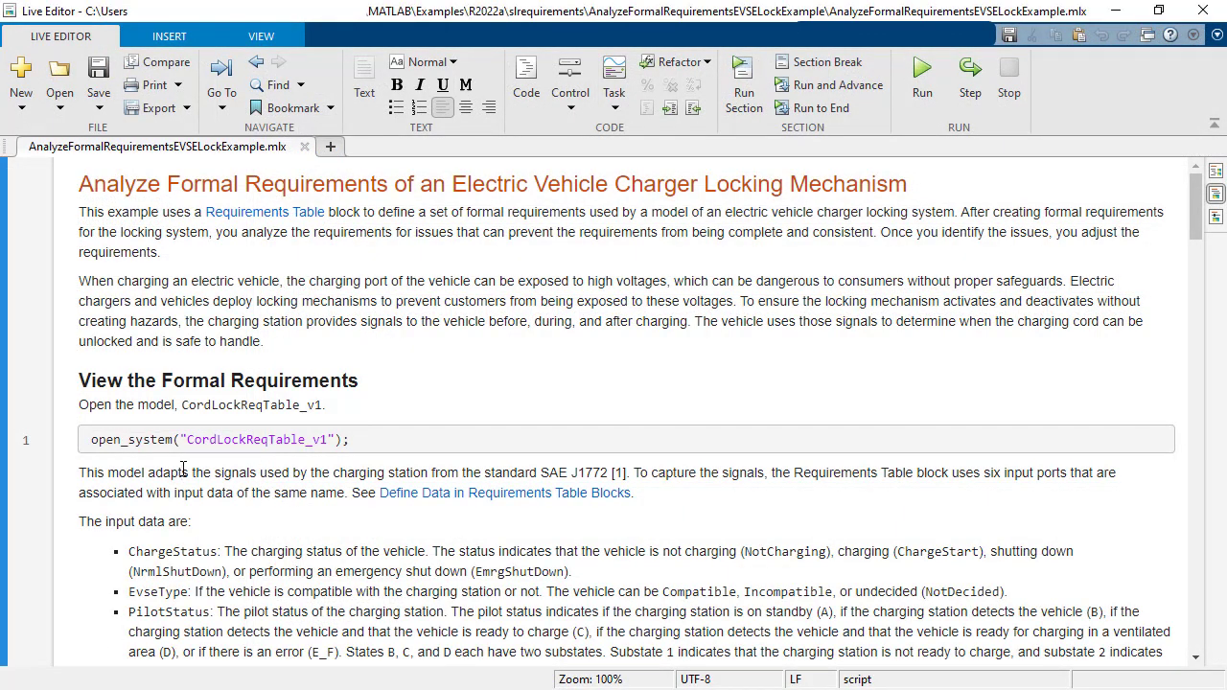
Scroll through the EVSE lock example's requirements, analysis and updated CordLockReqTable_v2 sections.
scroll(183, 469, "down", 10)
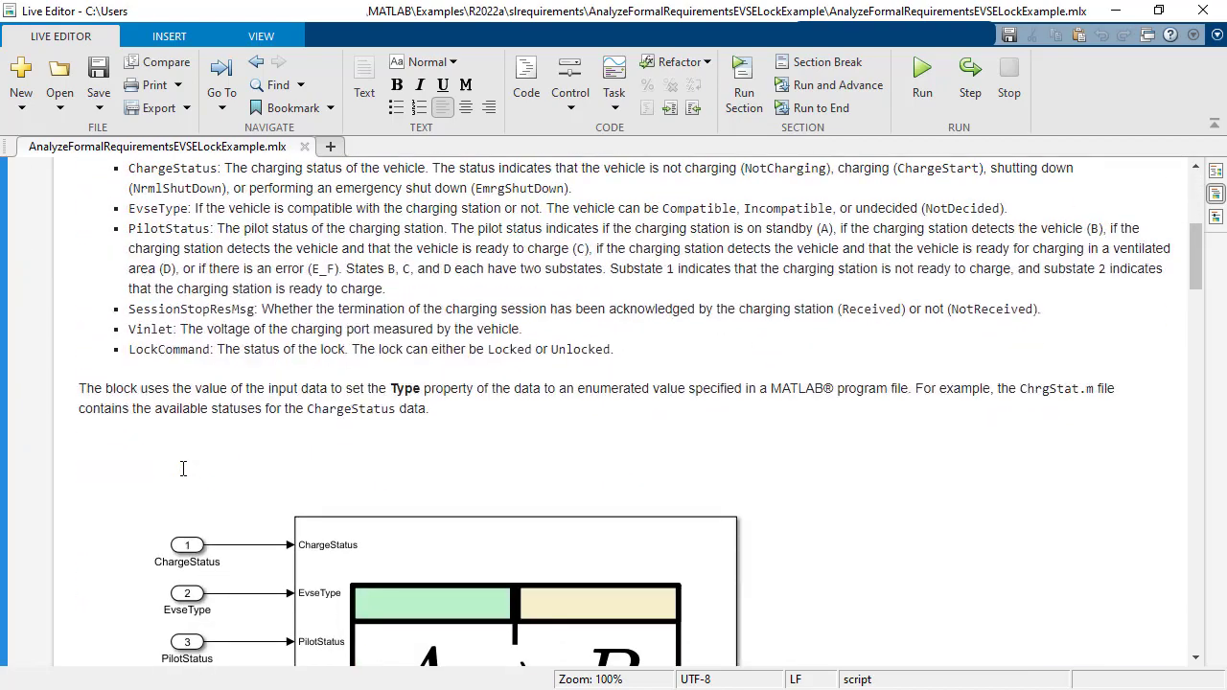
scroll(183, 469, "down", 12)
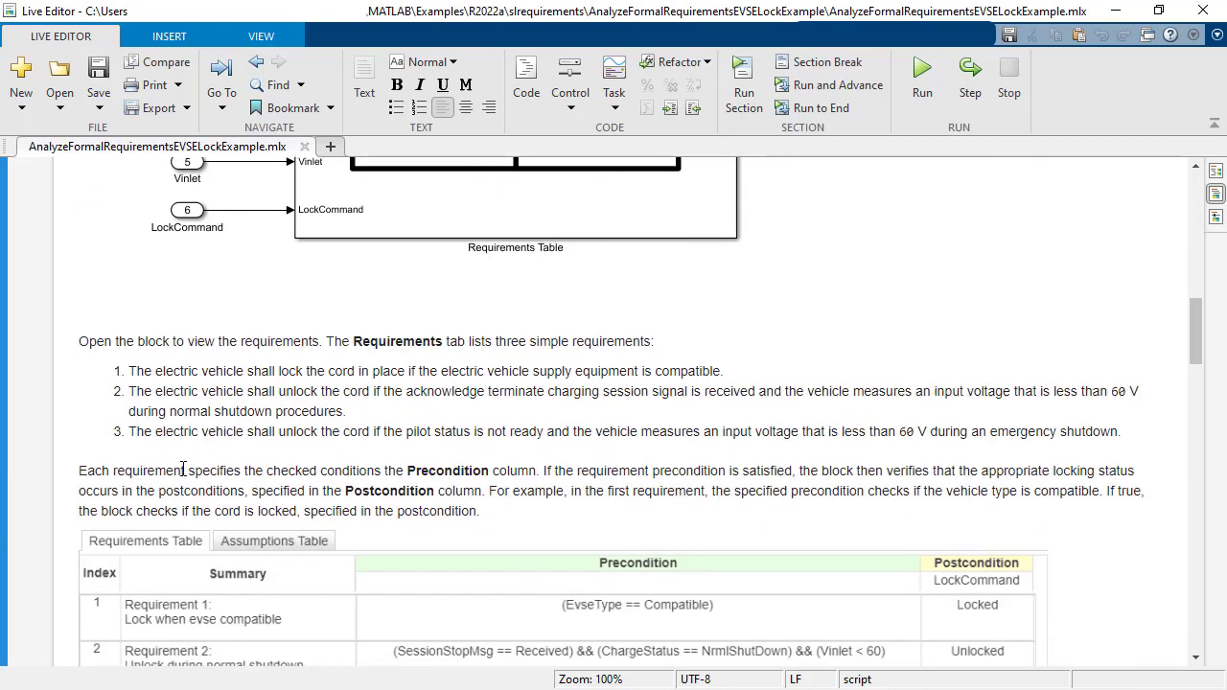
scroll(183, 469, "down", 8)
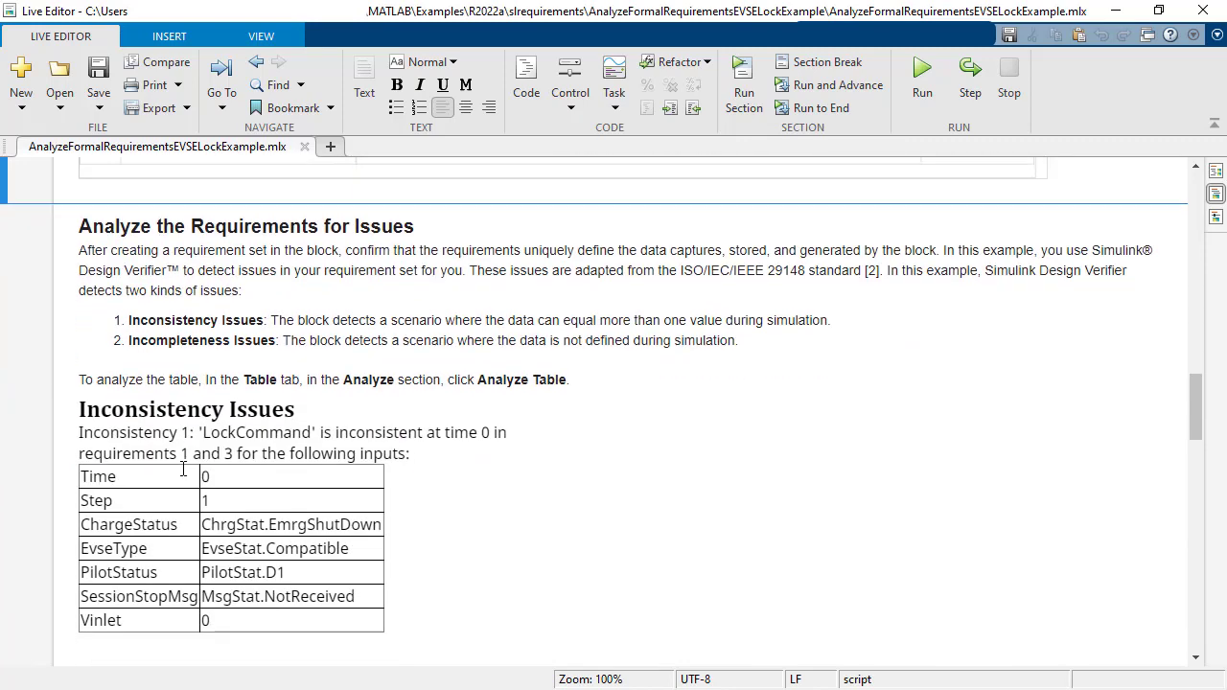
scroll(183, 469, "down", 10)
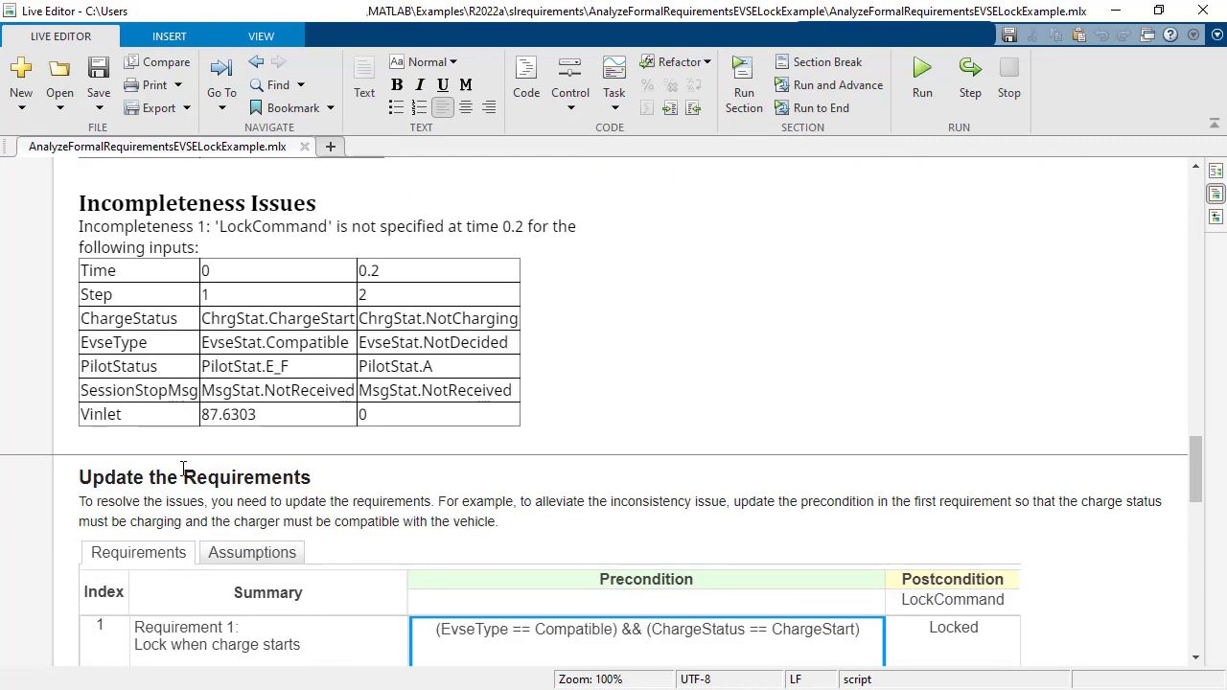
scroll(183, 469, "down", 8)
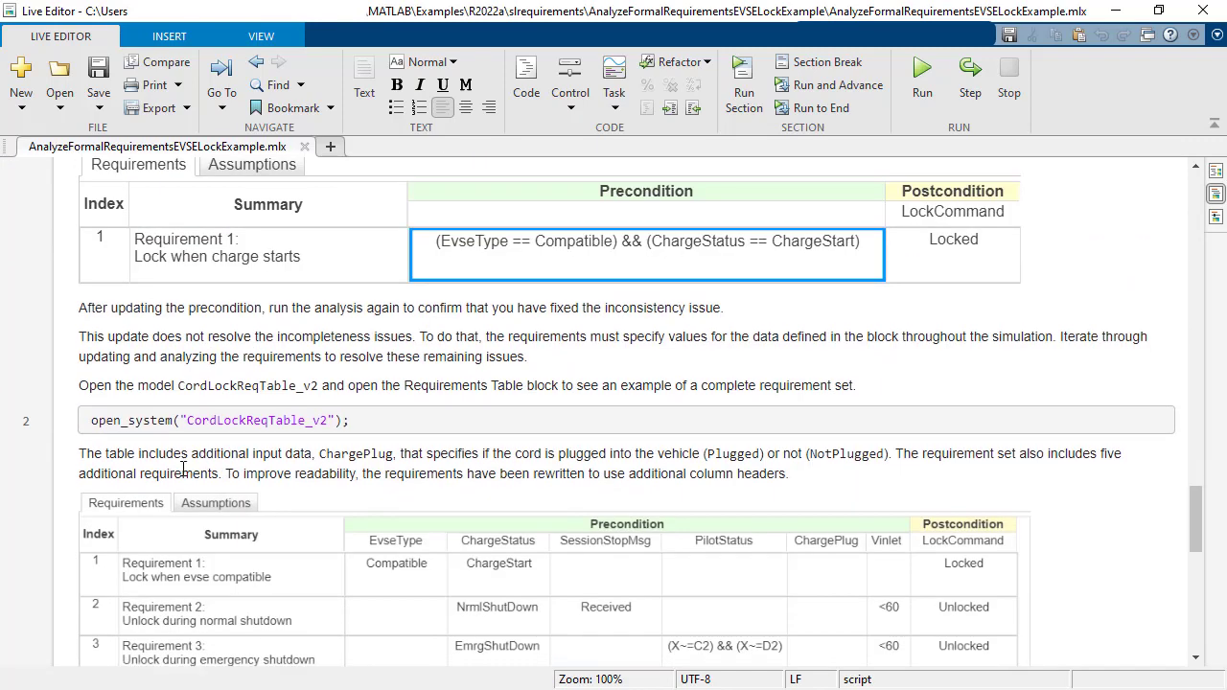